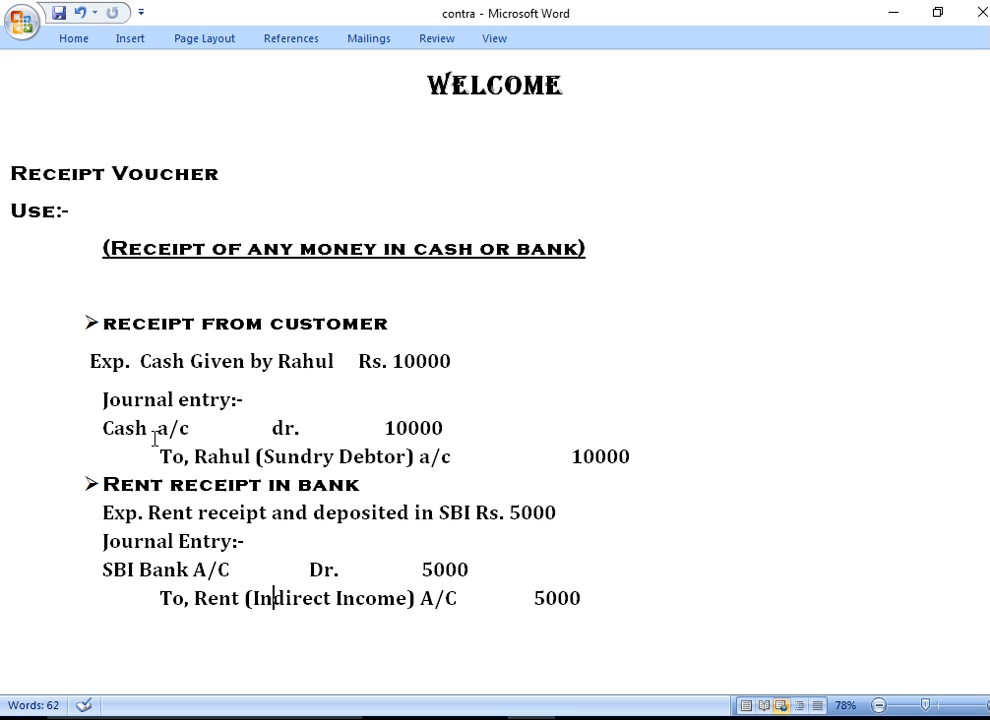
Review the cash-from-customer journal entry in the Word notes, then switch to TallyPrime
{"action": "left_click_drag", "start_coordinate": [104, 429], "coordinate": [639, 457]}
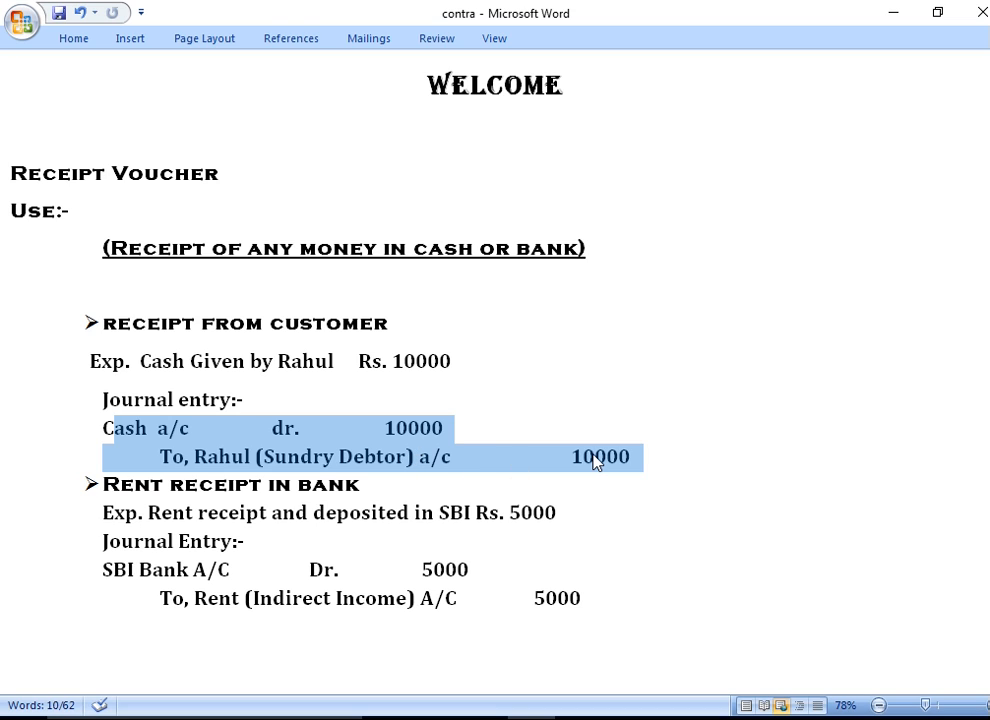
{"action": "left_click", "coordinate": [594, 459]}
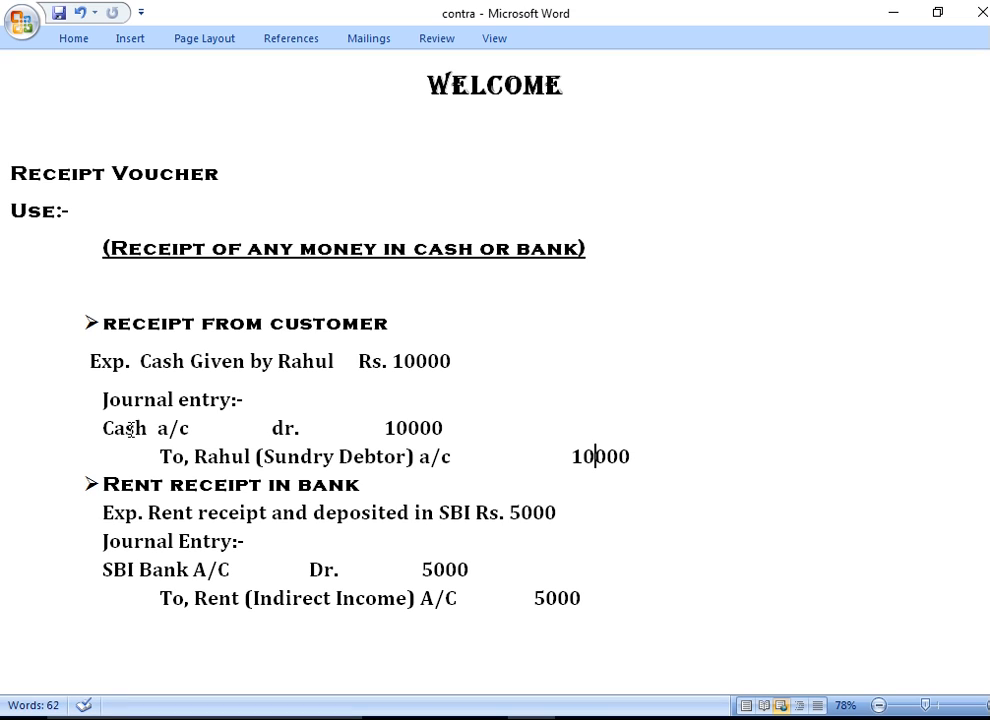
{"action": "left_click", "coordinate": [579, 718]}
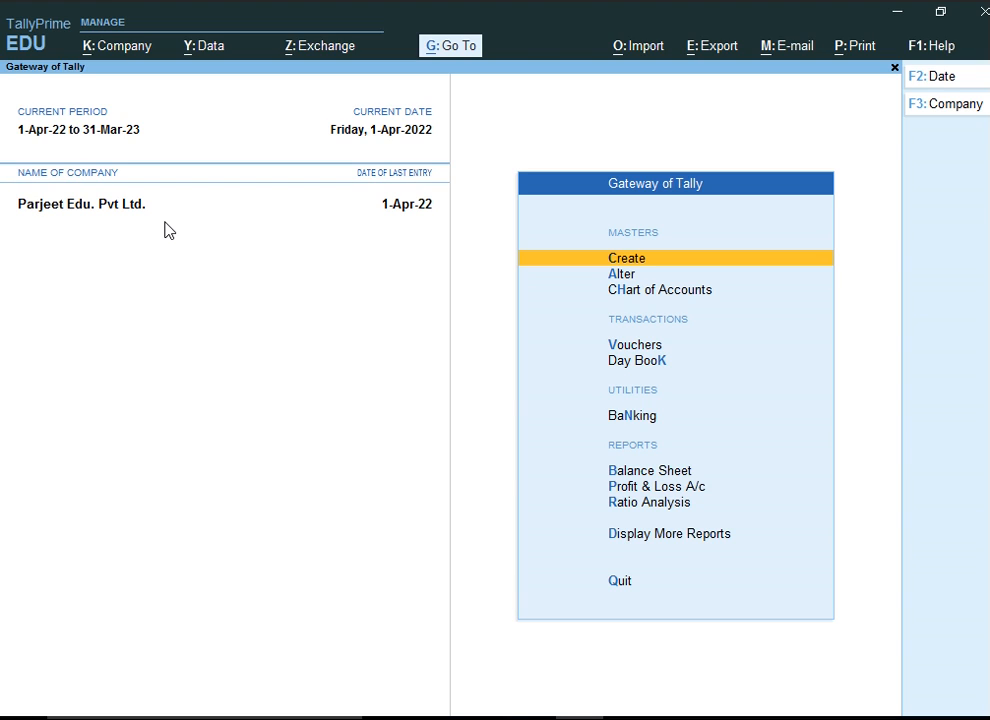
Open voucher entry from the Gateway of Tally to start a receipt voucher
{"action": "key", "text": "Down"}
{"action": "key", "text": "Down"}
{"action": "key", "text": "Down"}
{"action": "key", "text": "Up"}
{"action": "key", "text": "Down"}
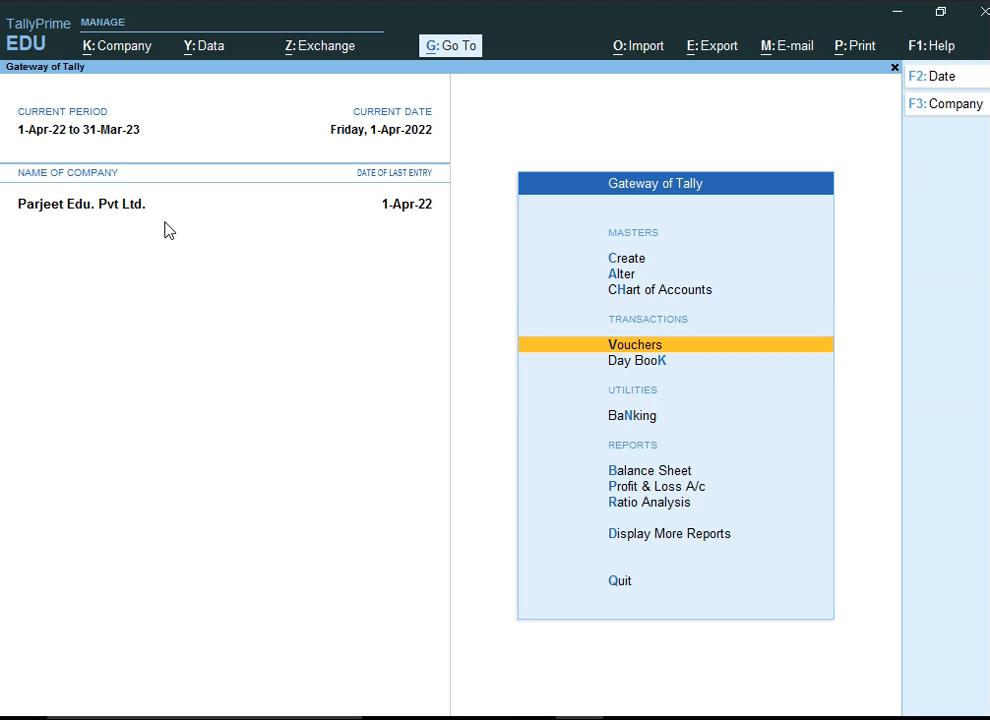
{"action": "key", "text": "Return"}
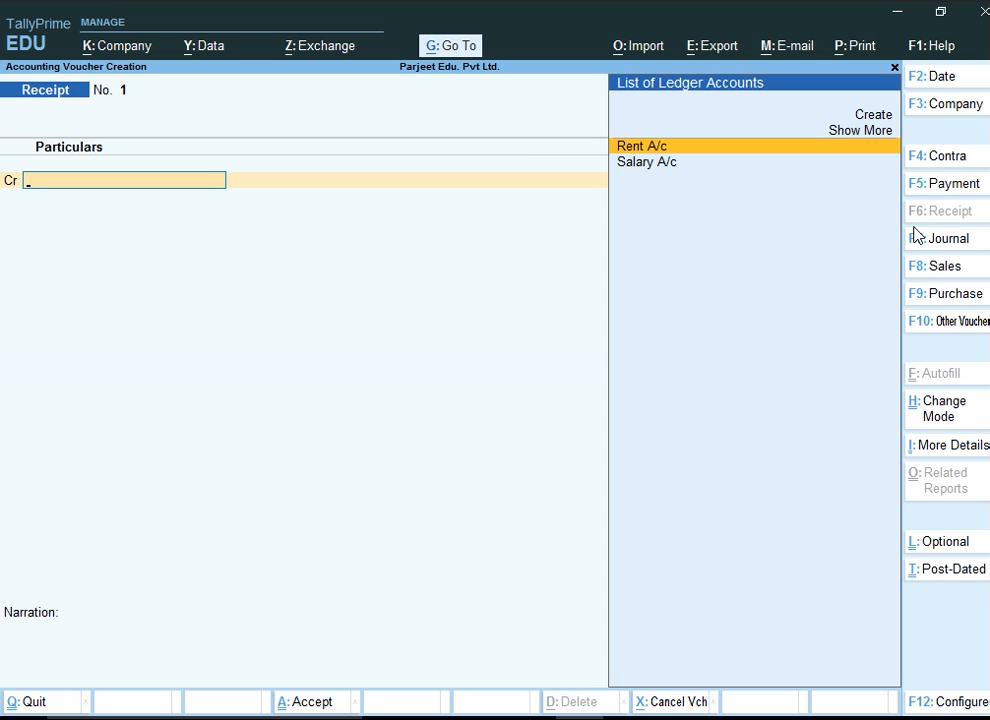
Change the voucher mode to Single Entry
{"action": "key", "text": "ctrl"}
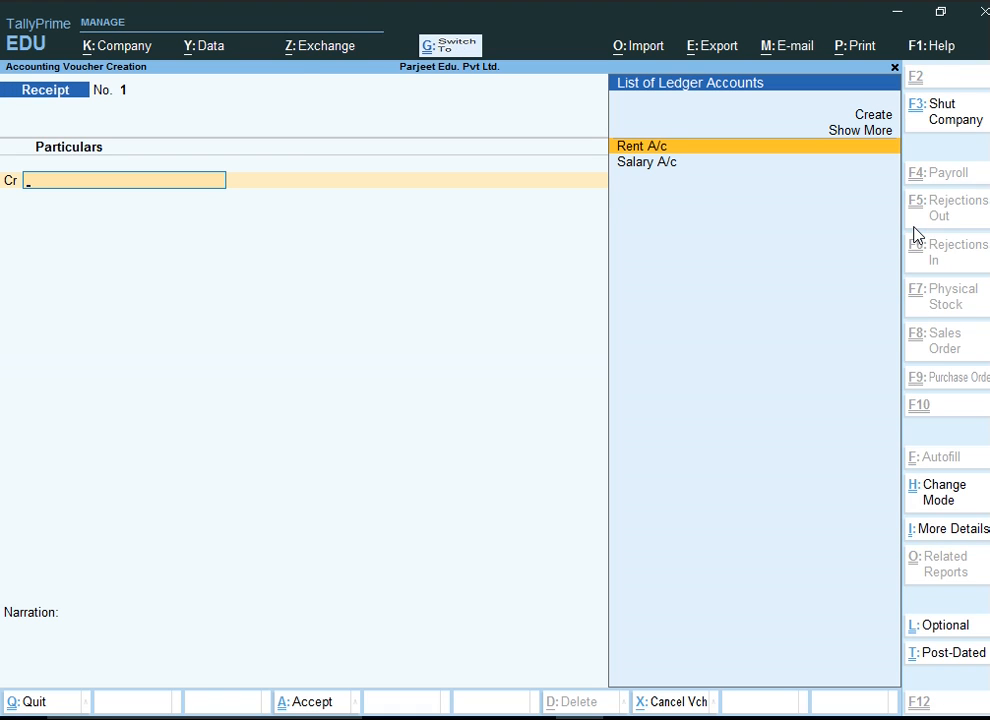
{"action": "key", "text": "ctrl+h"}
{"action": "key", "text": "Down"}
{"action": "key", "text": "Up"}
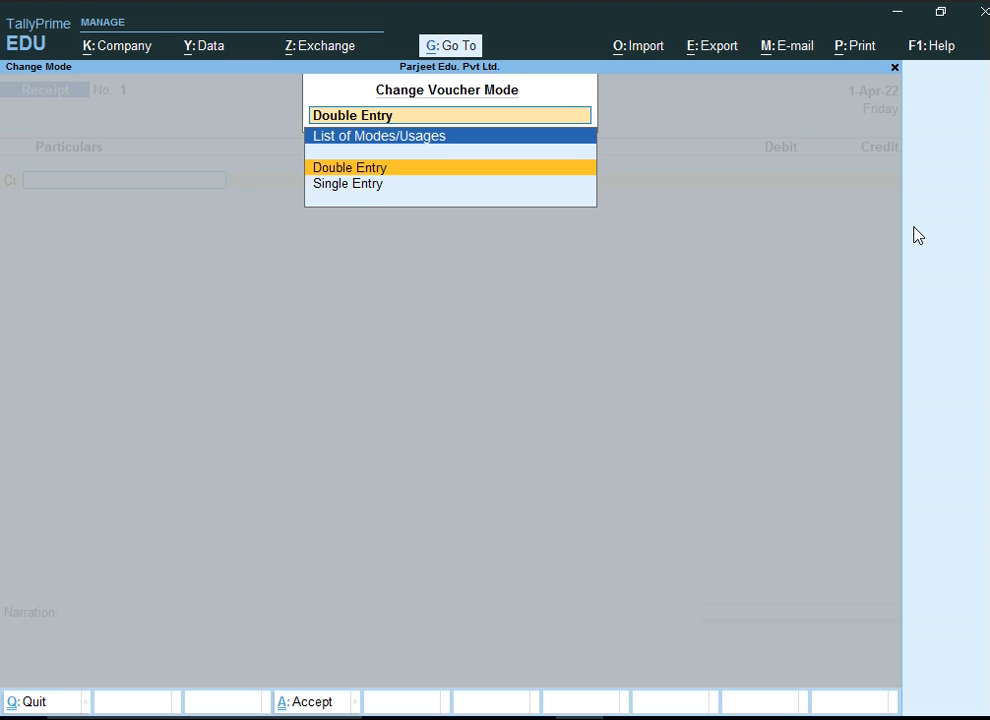
{"action": "key", "text": "Down"}
{"action": "key", "text": "Up"}
{"action": "key", "text": "Down"}
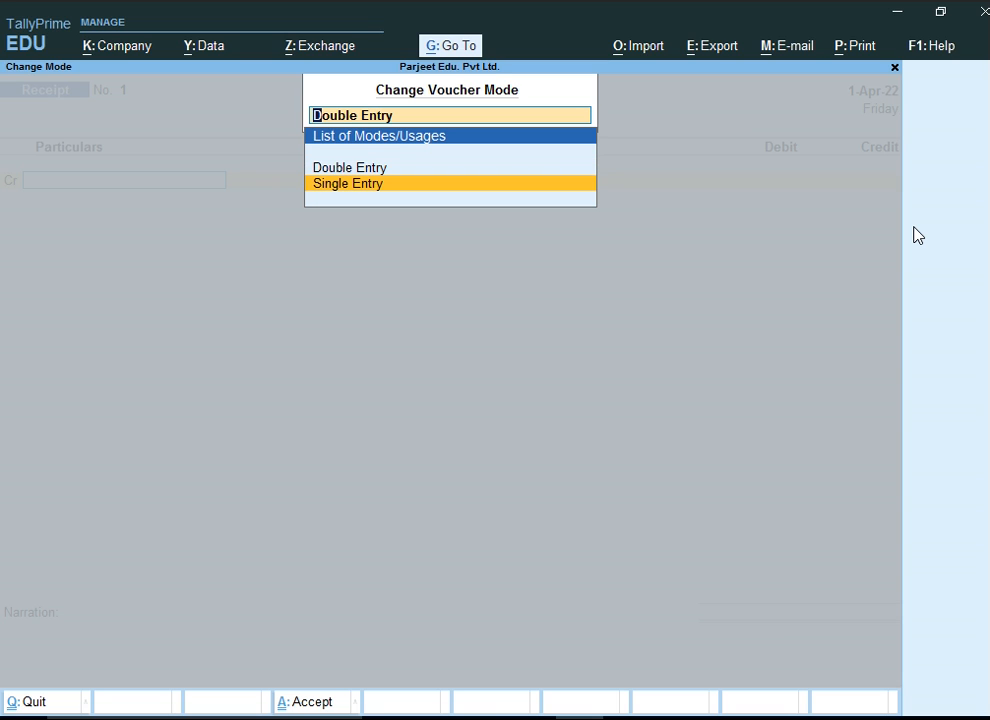
{"action": "key", "text": "Return"}
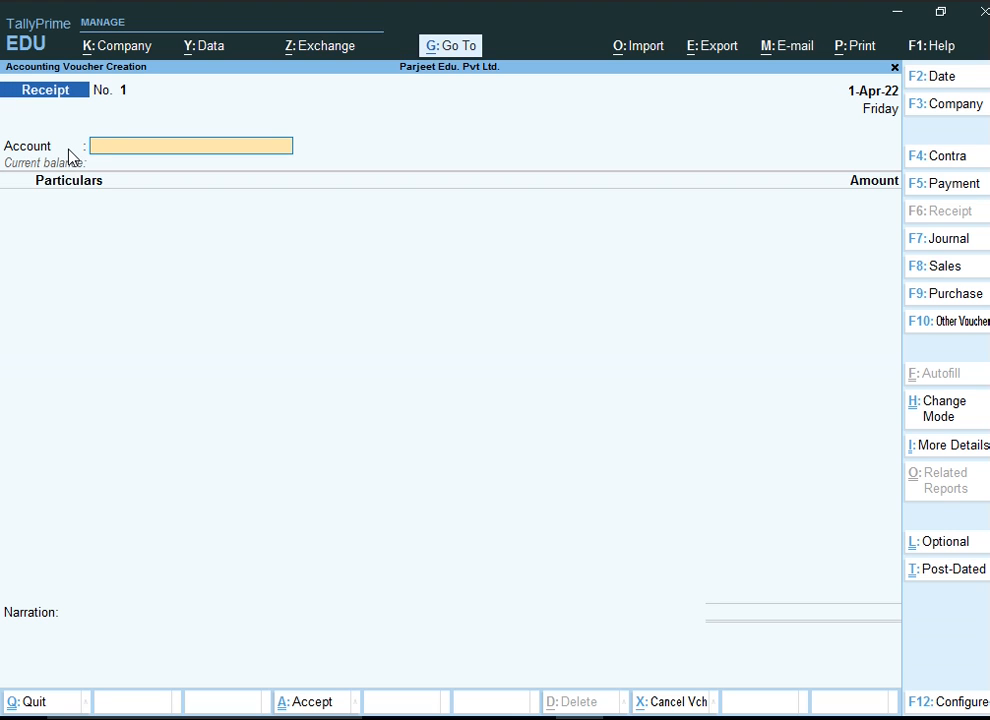
Select Cash as the receipt account and begin creating a new ledger from the particulars line
{"action": "type", "text": "Ca"}
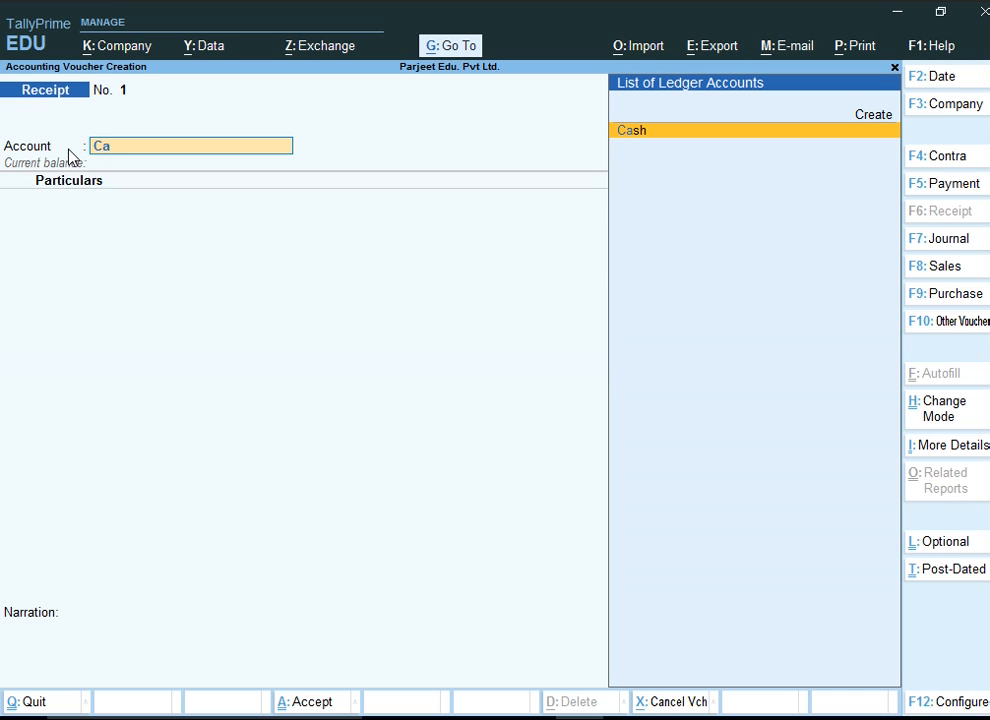
{"action": "key", "text": "Return"}
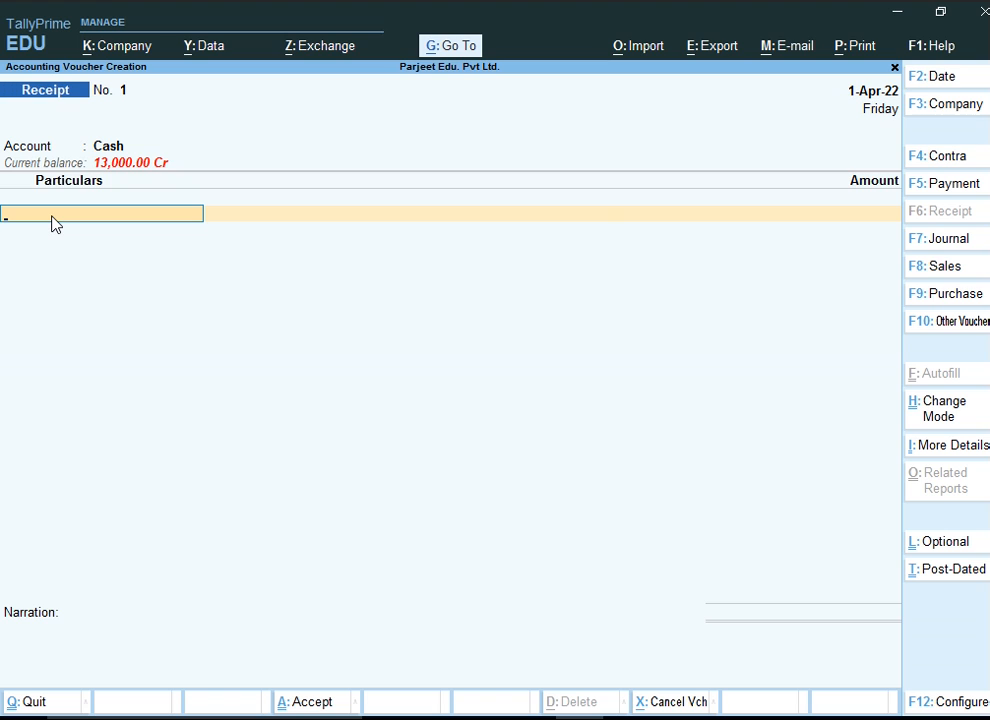
{"action": "type", "text": "Ra"}
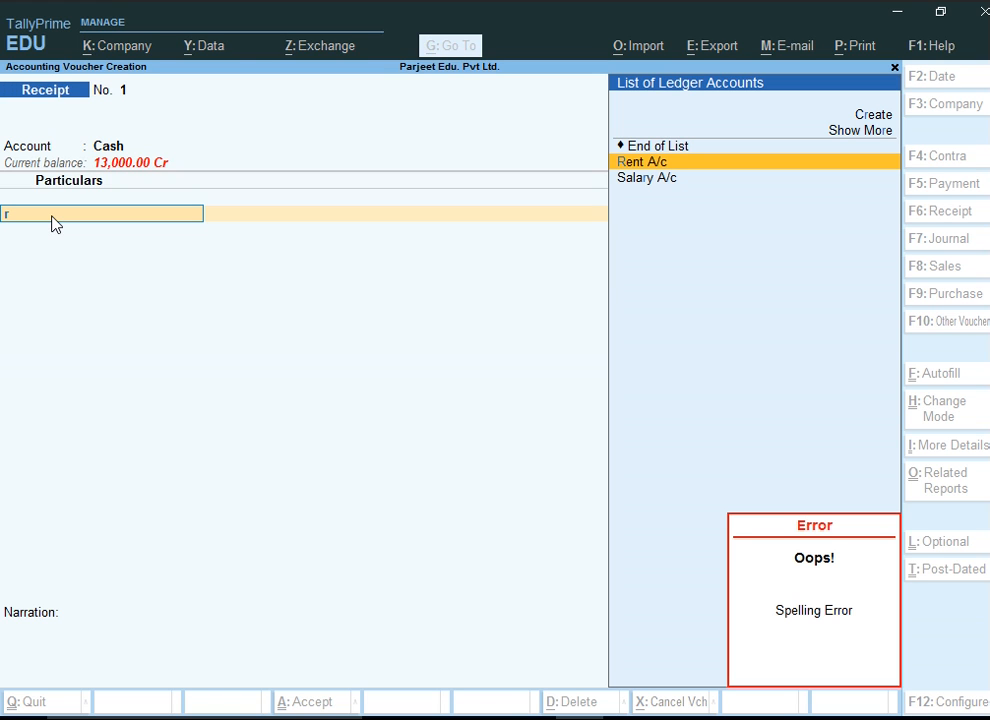
{"action": "key", "text": "Up"}
{"action": "key", "text": "Down"}
{"action": "key", "text": "Down"}
{"action": "key", "text": "Up"}
{"action": "key", "text": "Up"}
{"action": "key", "text": "Up"}
{"action": "key", "text": "Up"}
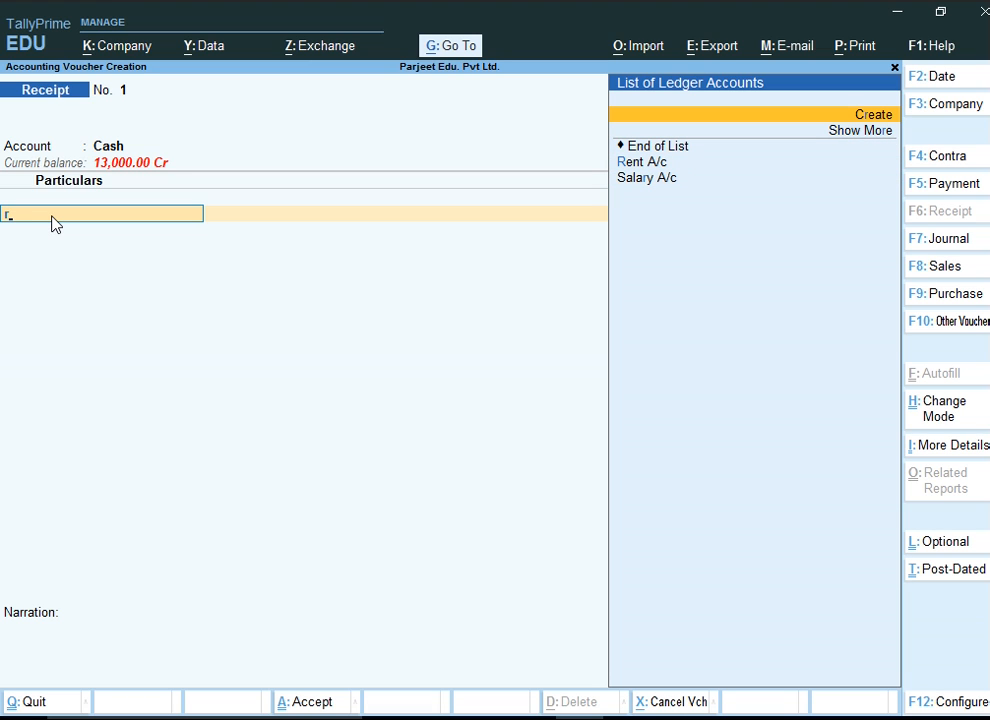
{"action": "key", "text": "Return"}
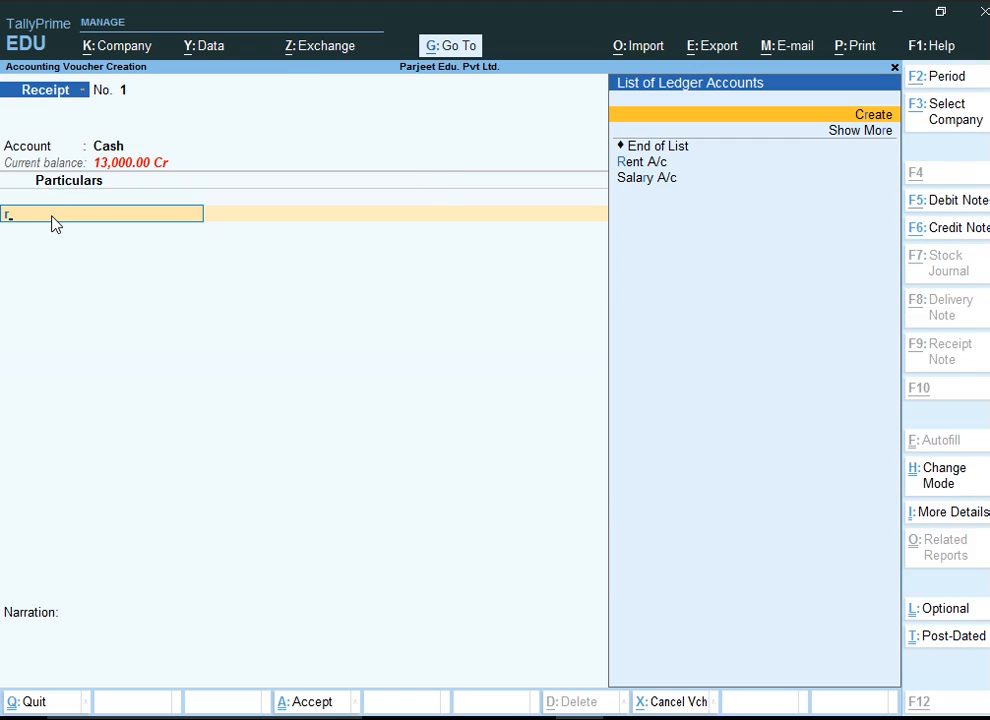
Name the new ledger Rahul A/c and place it under the Sundry Debtors group
{"action": "type", "text": "Rahul a"}
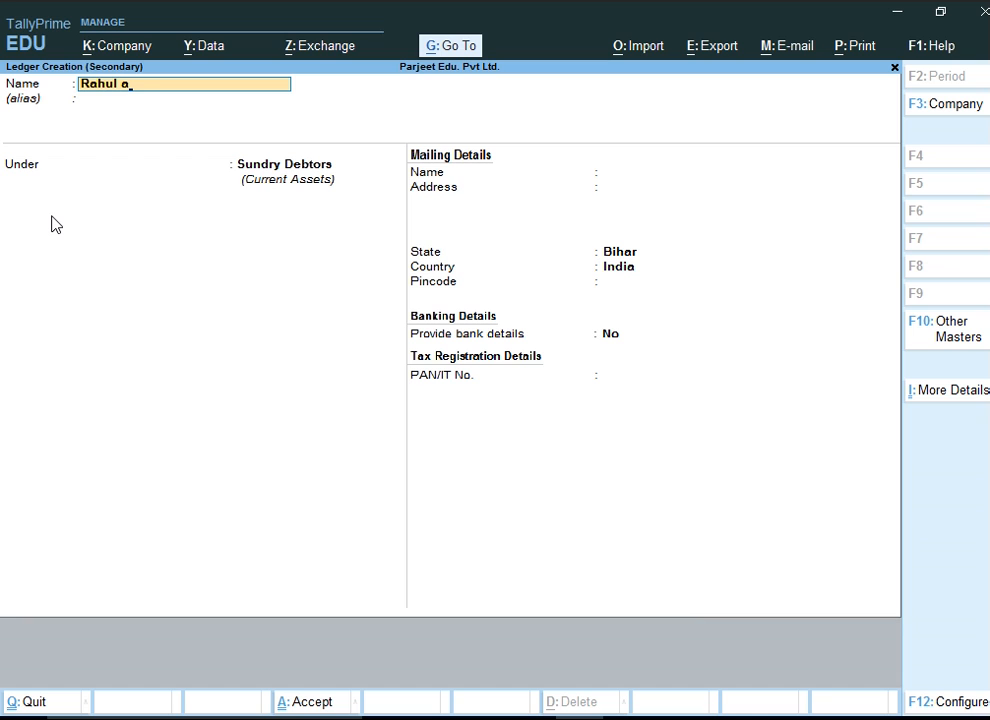
{"action": "key", "text": "BackSpace"}
{"action": "type", "text": "A/c"}
{"action": "key", "text": "Return"}
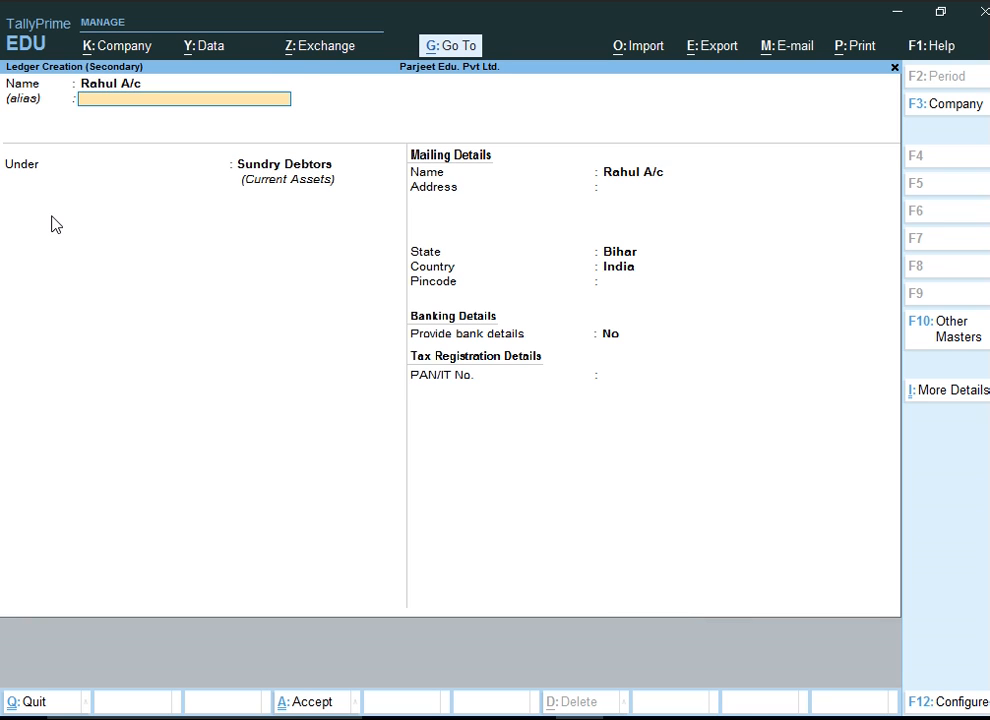
{"action": "key", "text": "Return"}
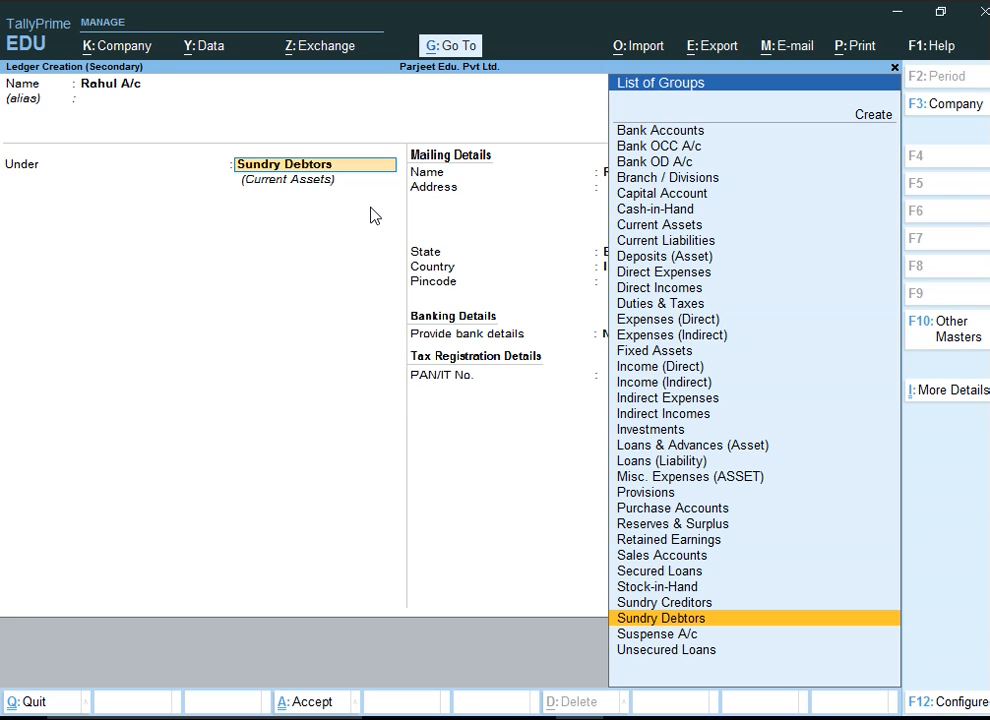
{"action": "type", "text": "De"}
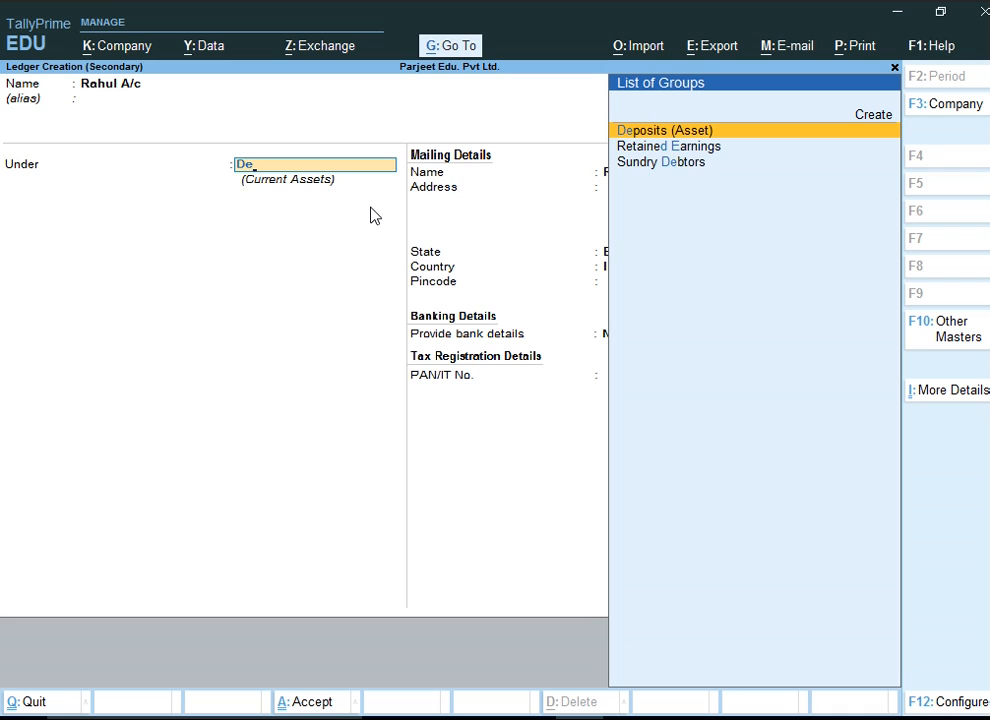
{"action": "type", "text": "b"}
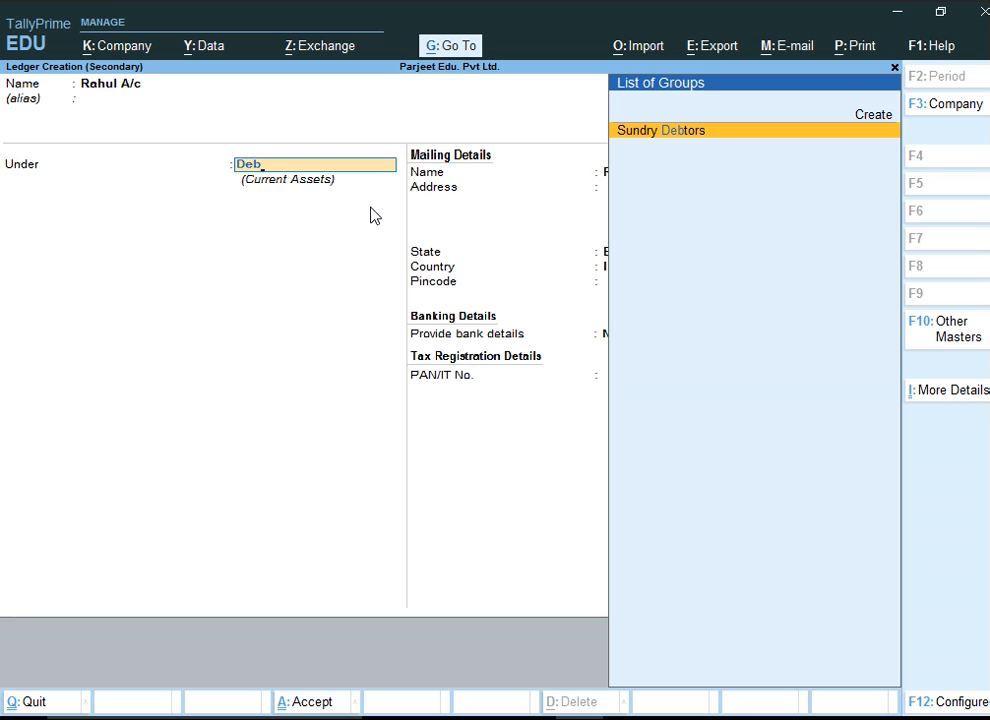
{"action": "key", "text": "Return"}
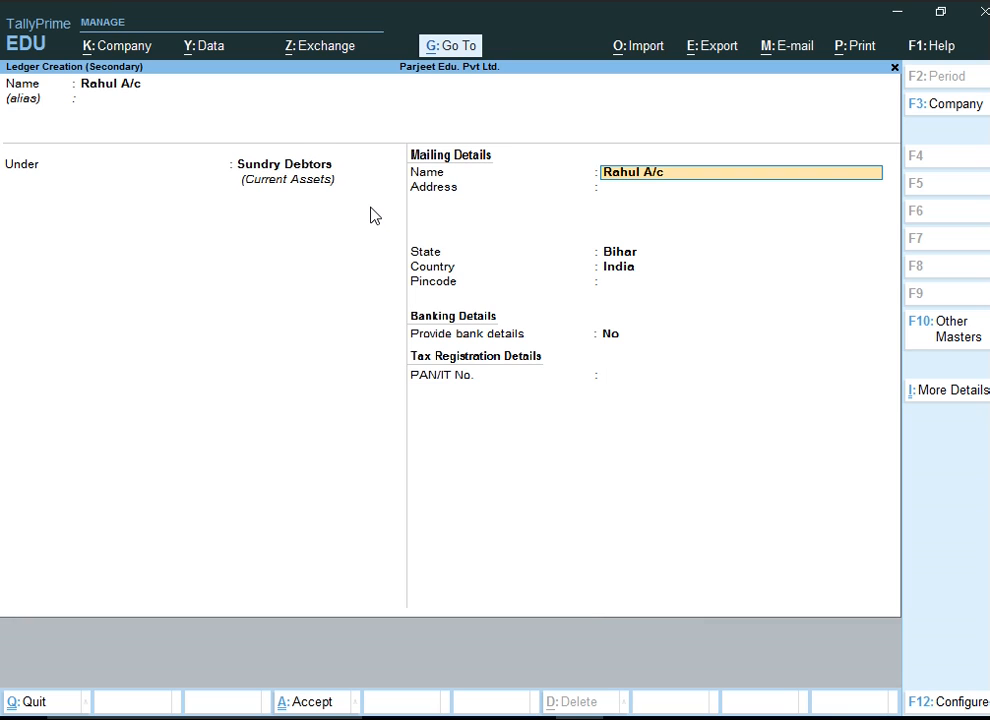
Skip the remaining mailing fields and accept the new Rahul A/c ledger
{"action": "key", "text": "Return"}
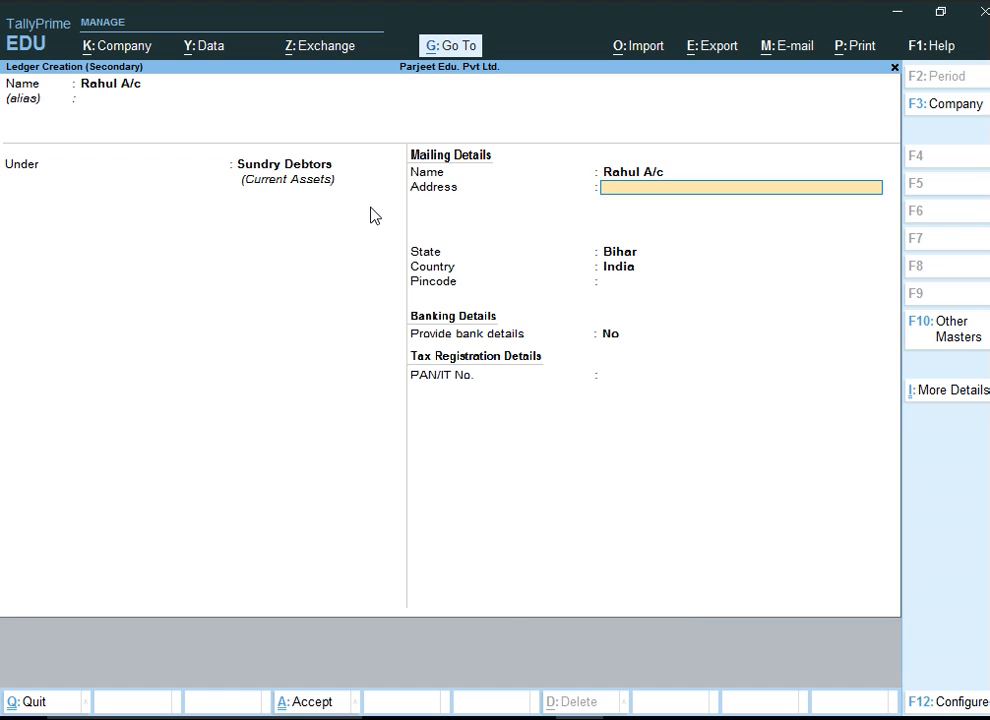
{"action": "key", "text": "Return"}
{"action": "key", "text": "Return"}
{"action": "key", "text": "Return"}
{"action": "key", "text": "Return"}
{"action": "key", "text": "Return"}
{"action": "key", "text": "Return"}
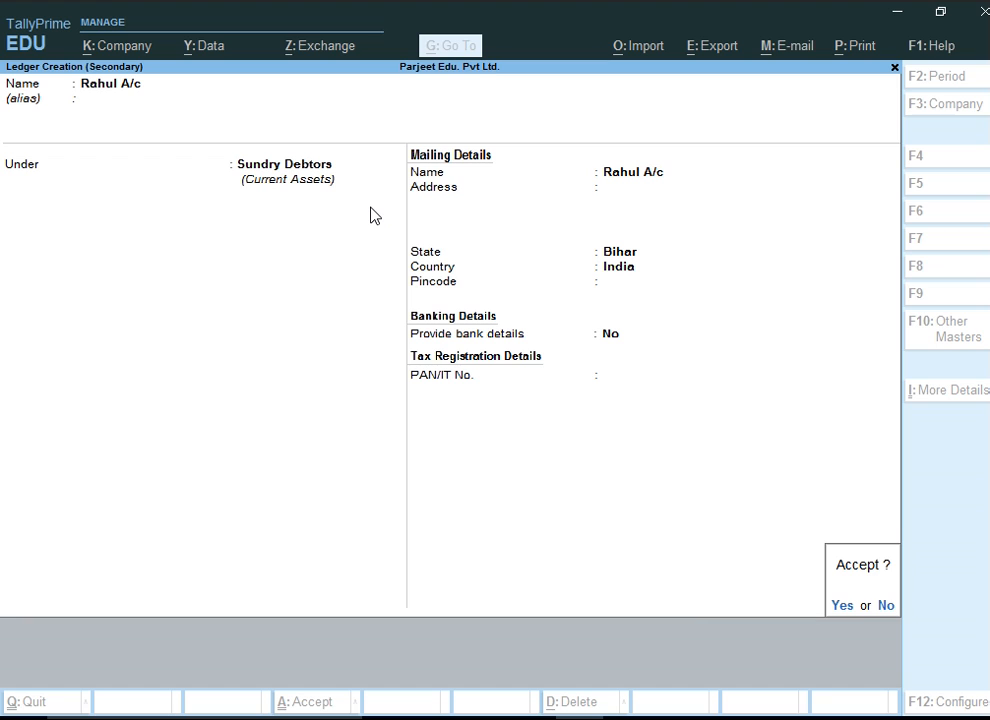
Enter 10000 as the amount received from Rahul A/c
{"action": "key", "text": "Return"}
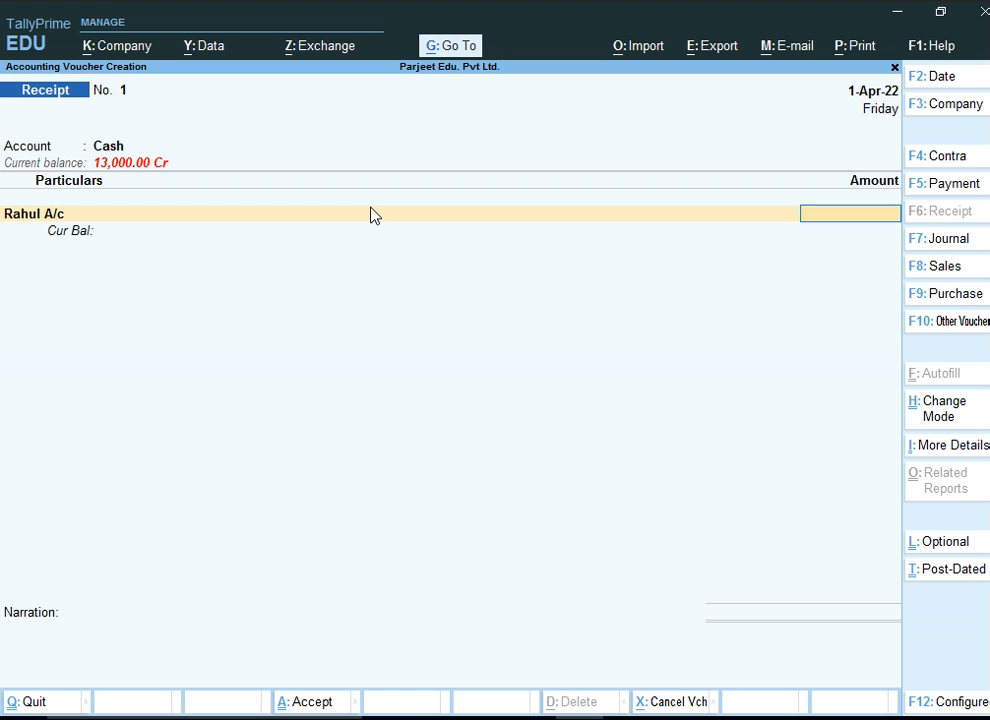
{"action": "type", "text": "10000"}
{"action": "key", "text": "Return"}
{"action": "key", "text": "Return"}
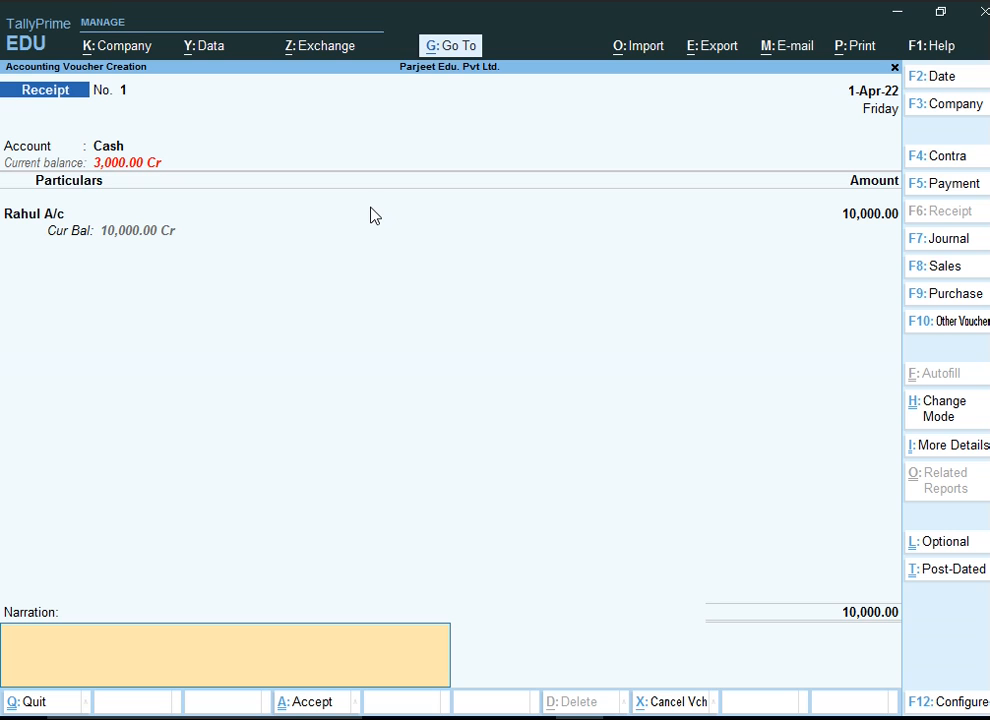
Add the narration 'being money' and save the receipt voucher
{"action": "type", "text": "being money"}
{"action": "key", "text": "ctrl+a"}
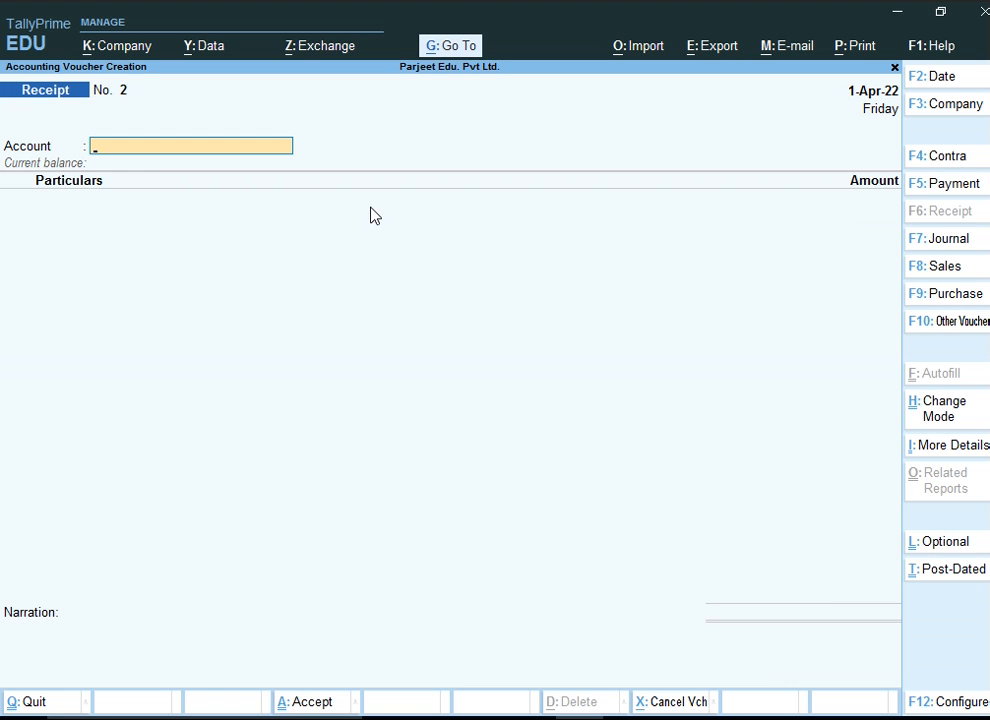
Review the rent-receipt-in-bank journal entry in the Word notes, then return to TallyPrime
{"action": "left_click", "coordinate": [526, 717]}
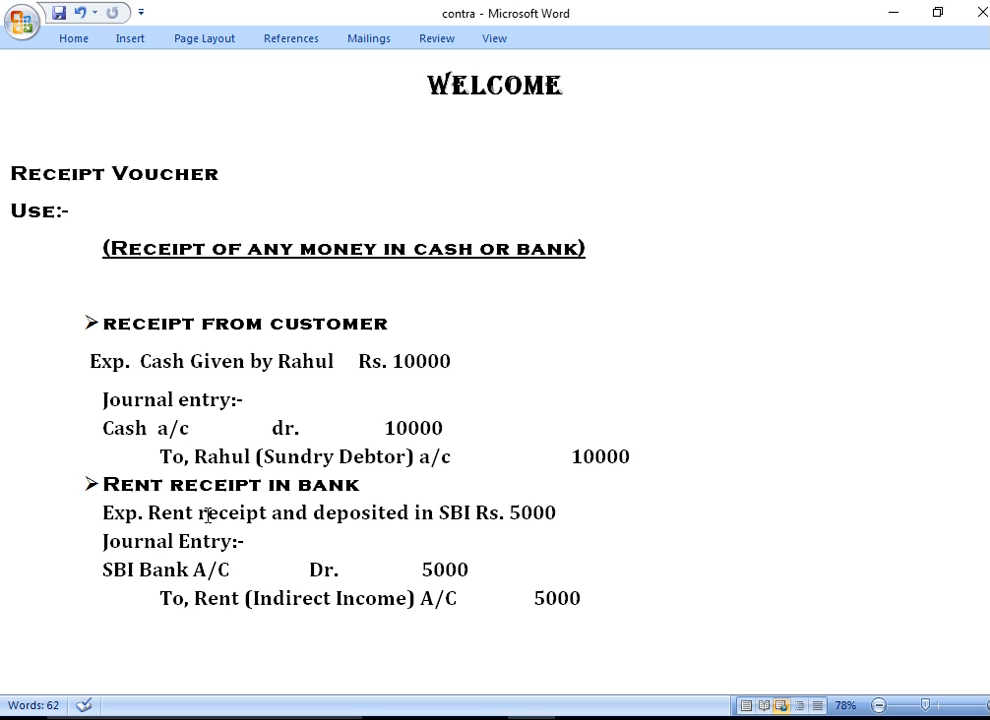
{"action": "left_click_drag", "start_coordinate": [105, 570], "coordinate": [352, 580]}
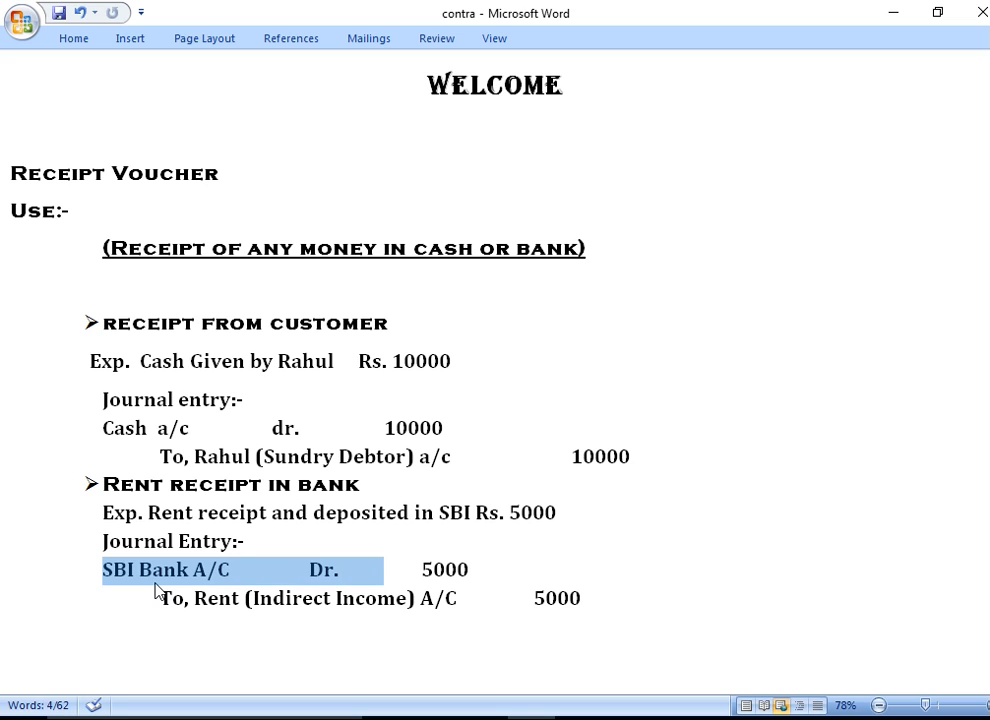
{"action": "left_click", "coordinate": [193, 599]}
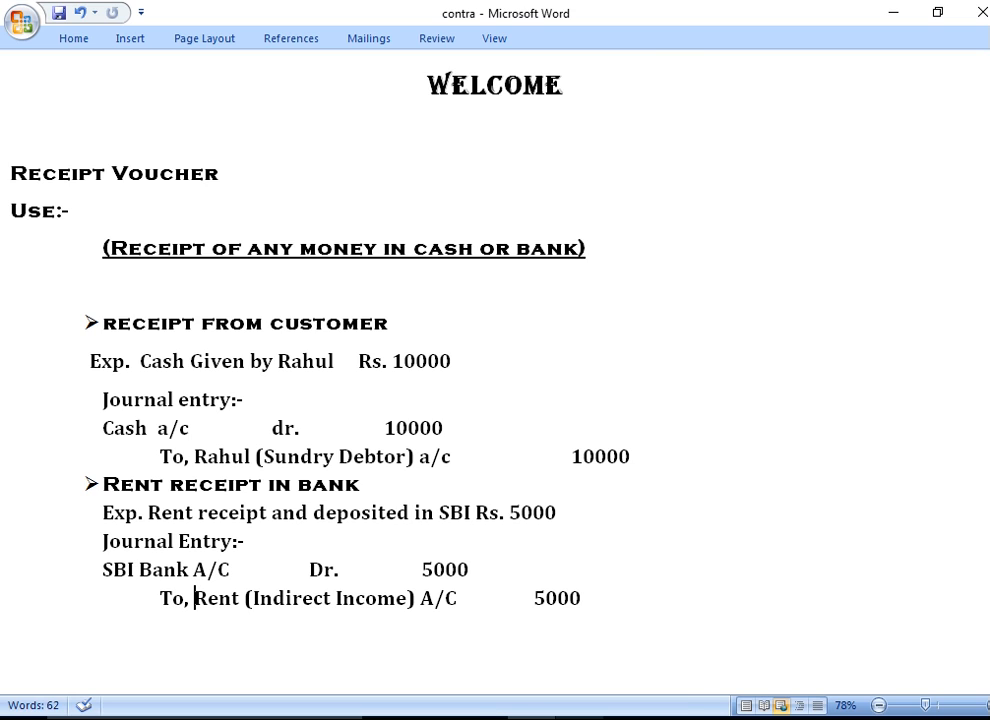
{"action": "mouse_move", "coordinate": [580, 716]}
{"action": "left_click", "coordinate": [488, 592]}
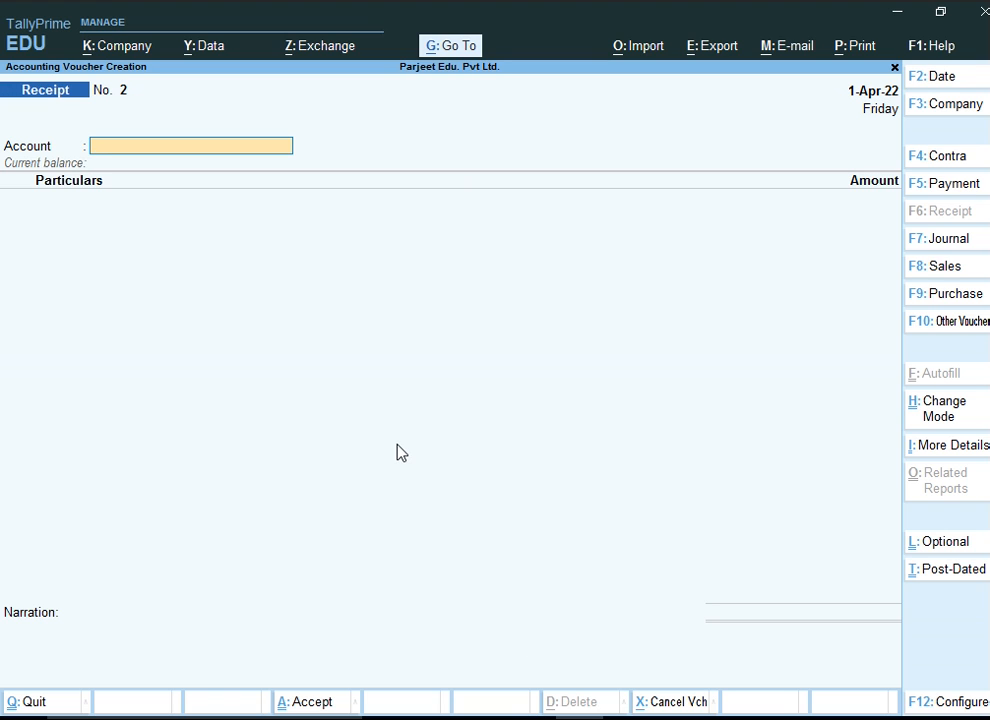
Switch the voucher mode back to Double Entry
{"action": "key", "text": "ctrl+h"}
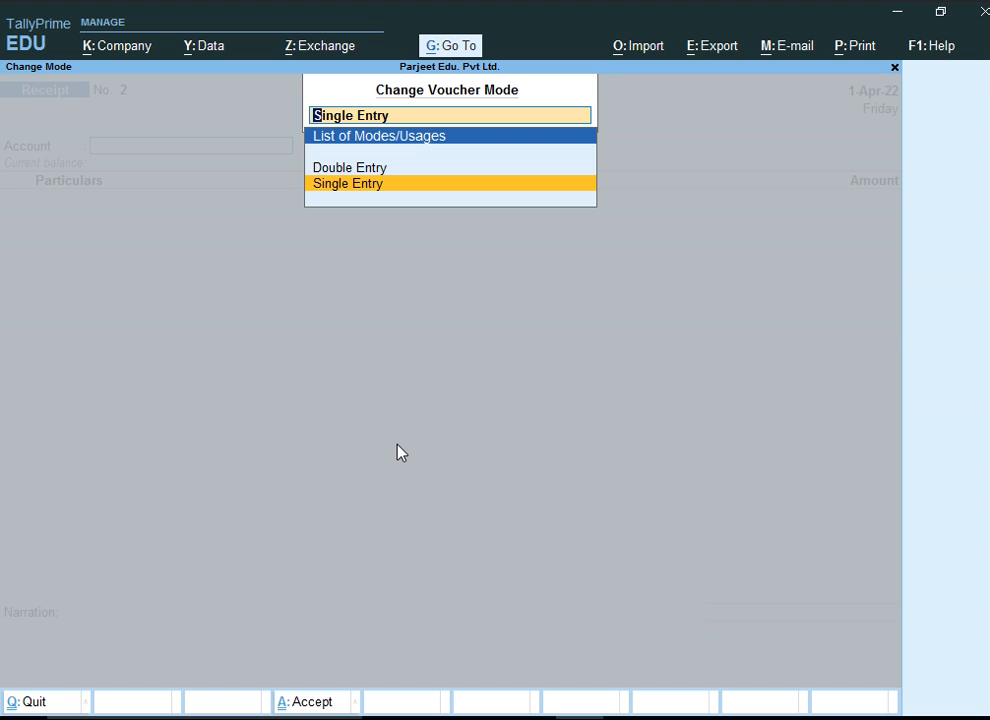
{"action": "key", "text": "Up"}
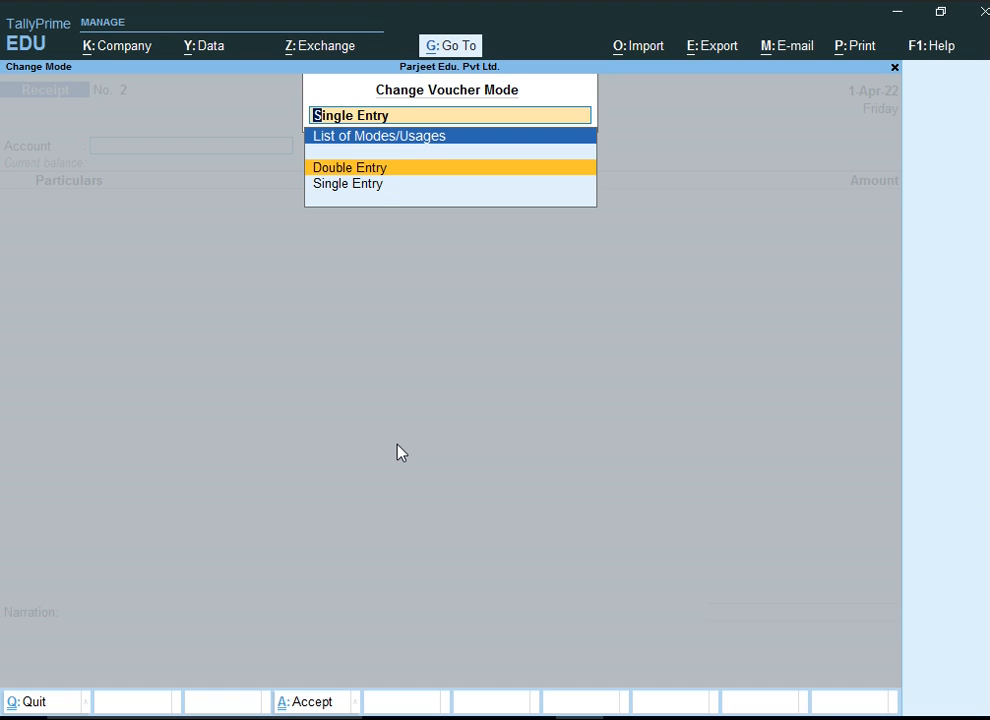
{"action": "key", "text": "Return"}
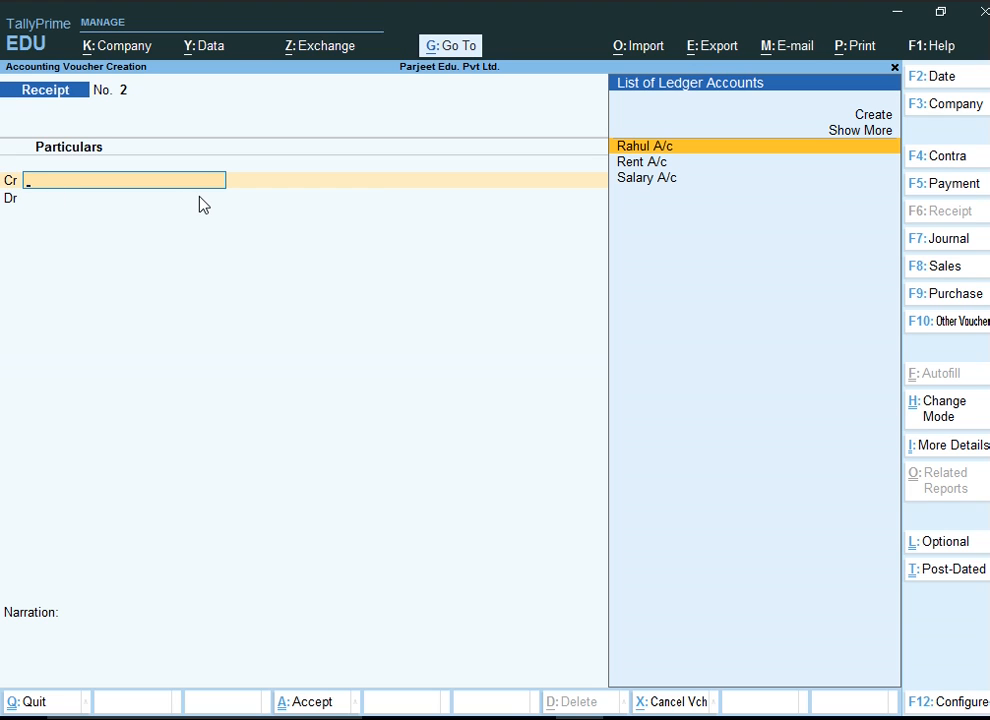
Credit Rent A/c with 5000 on the second receipt voucher, debiting SBI Bank A/c
{"action": "key", "text": "Down"}
{"action": "key", "text": "Down"}
{"action": "key", "text": "Up"}
{"action": "key", "text": "Up"}
{"action": "key", "text": "Down"}
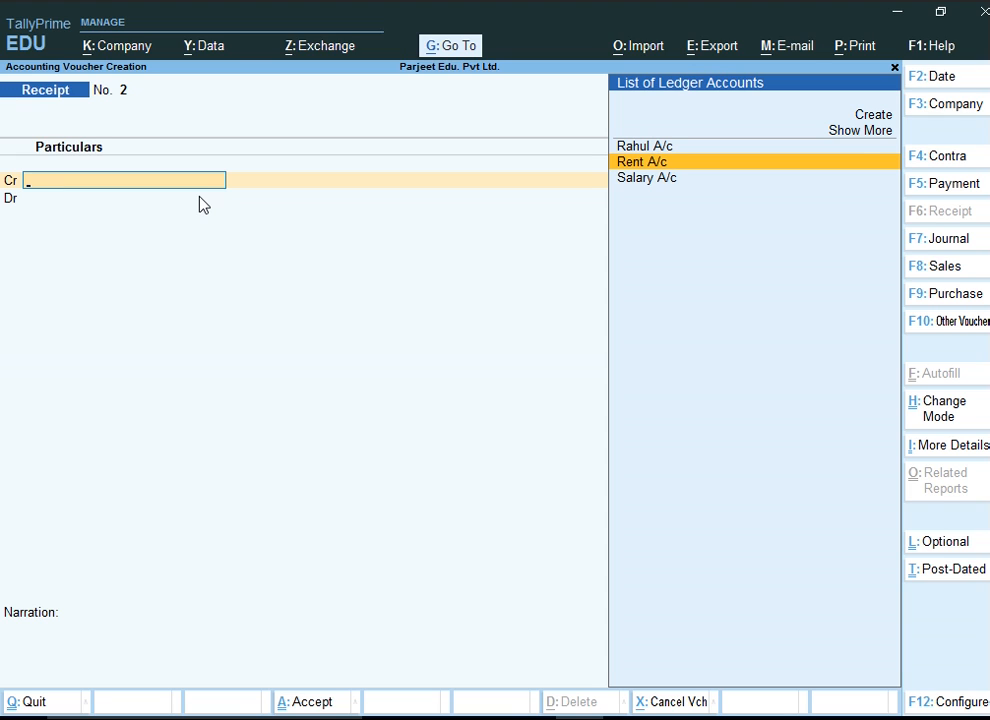
{"action": "key", "text": "Return"}
{"action": "type", "text": "5000"}
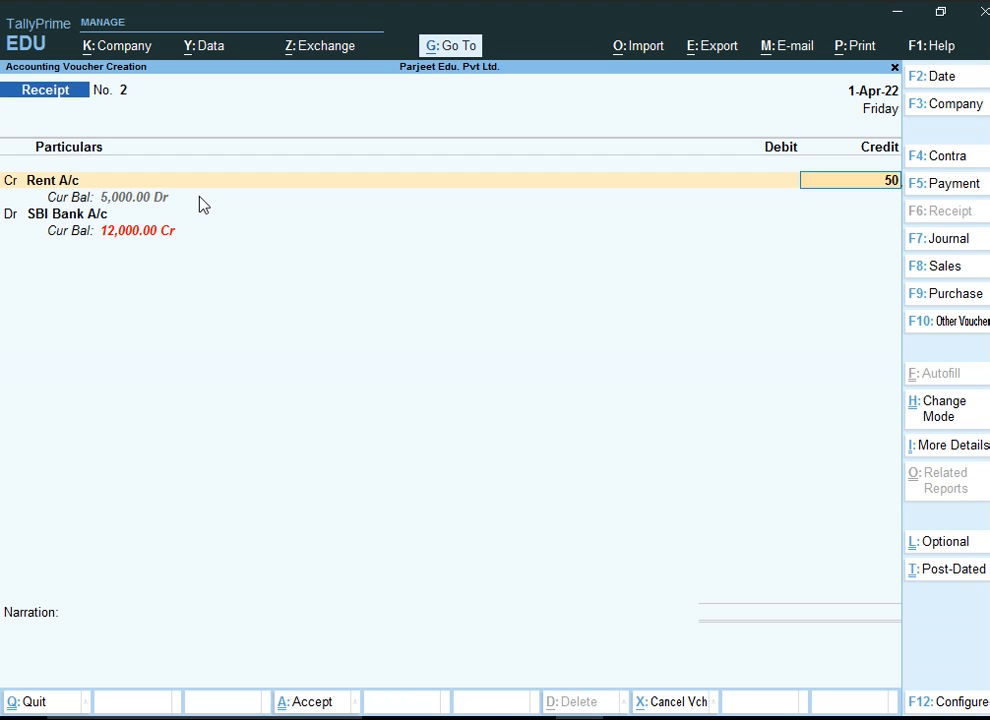
{"action": "key", "text": "Return"}
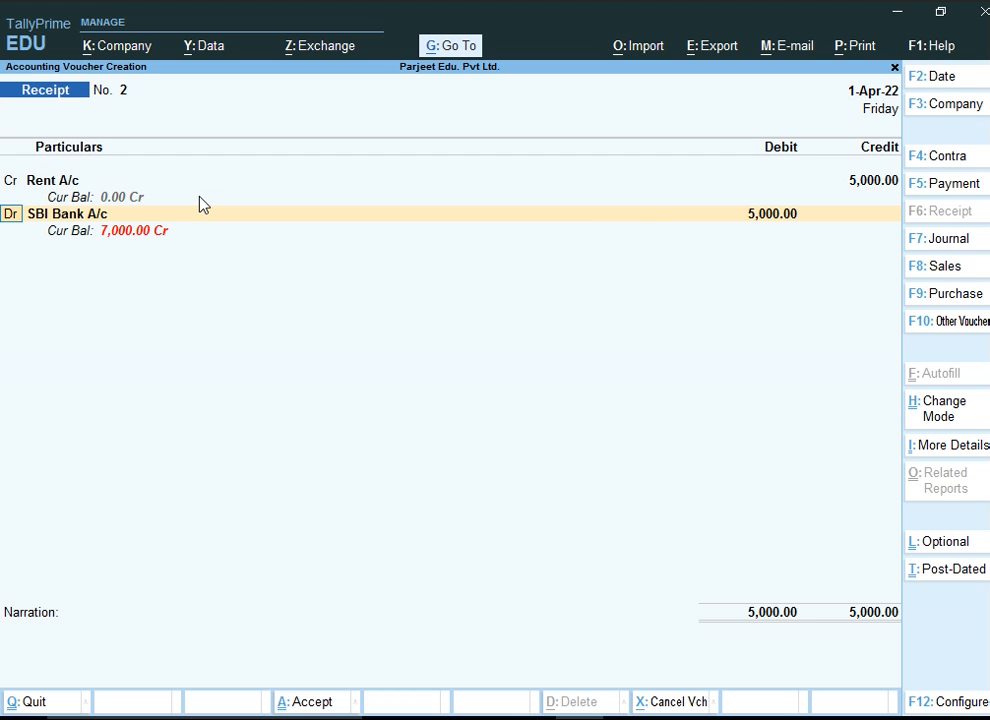
Keep SBI Bank A/c's 5000 debit and record its bank allocation as Cheque/DD with instrument number 666454
{"action": "key", "text": "Return"}
{"action": "key", "text": "Up"}
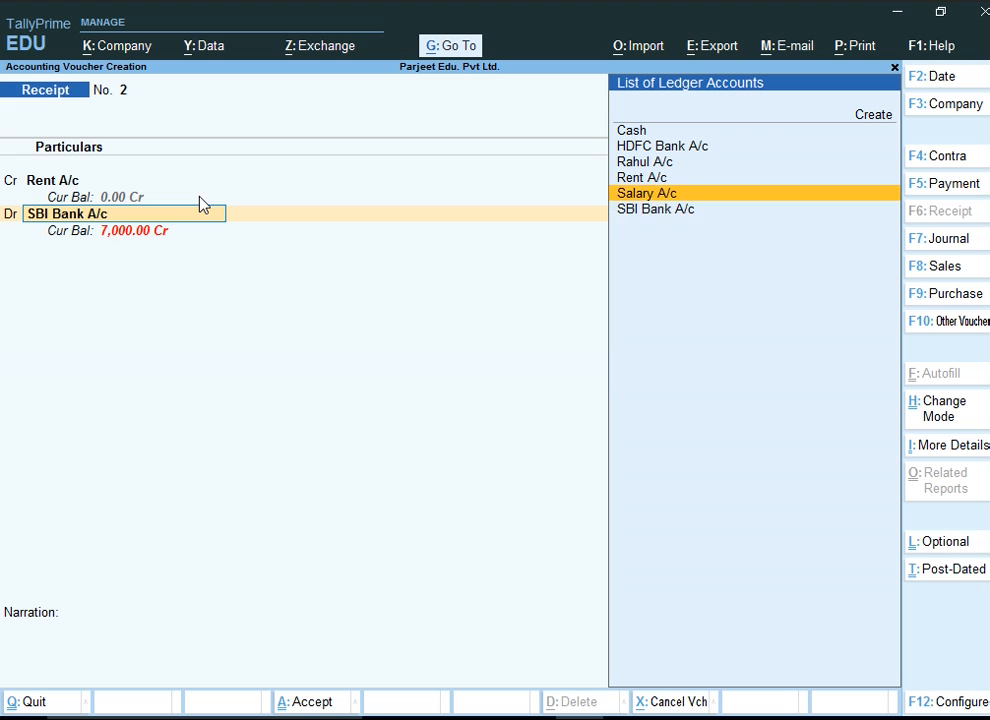
{"action": "key", "text": "Down"}
{"action": "key", "text": "Return"}
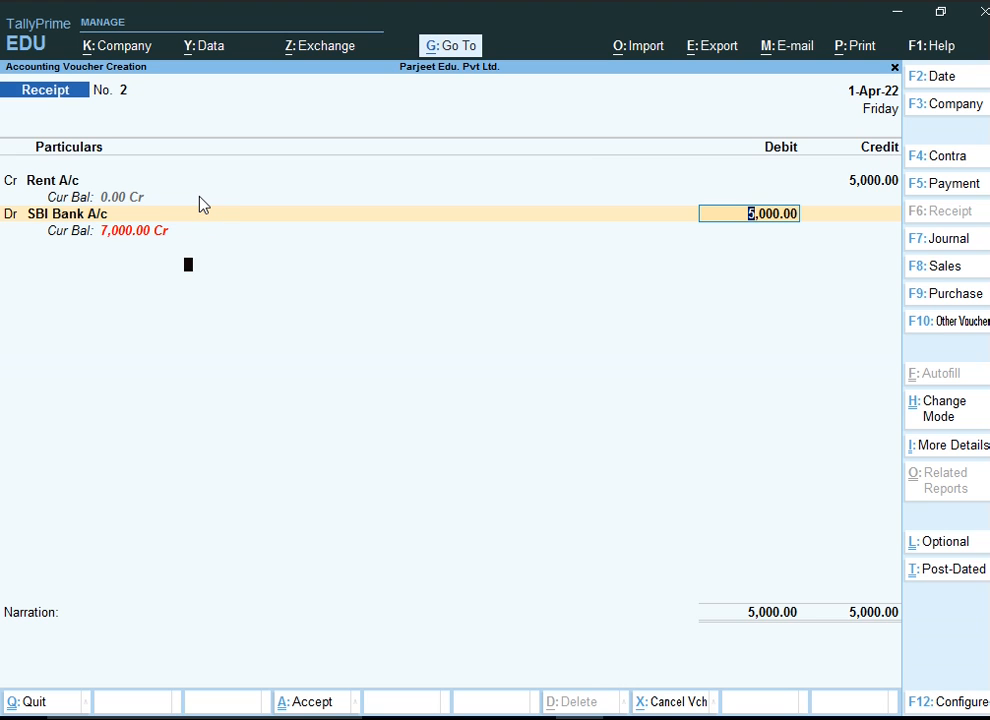
{"action": "key", "text": "Return"}
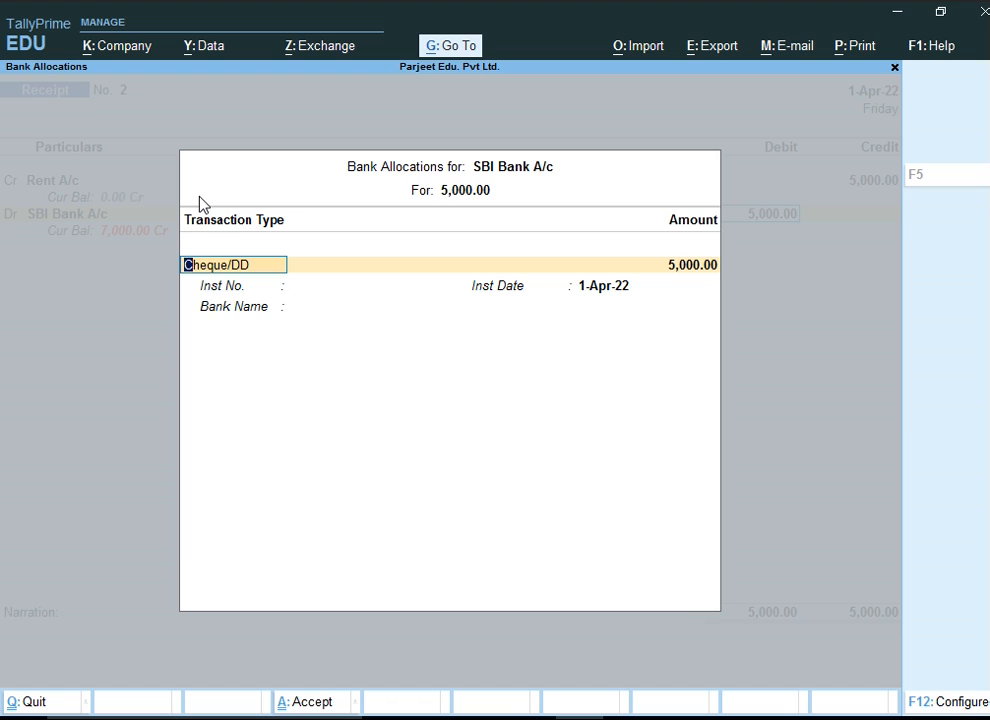
{"action": "key", "text": "Return"}
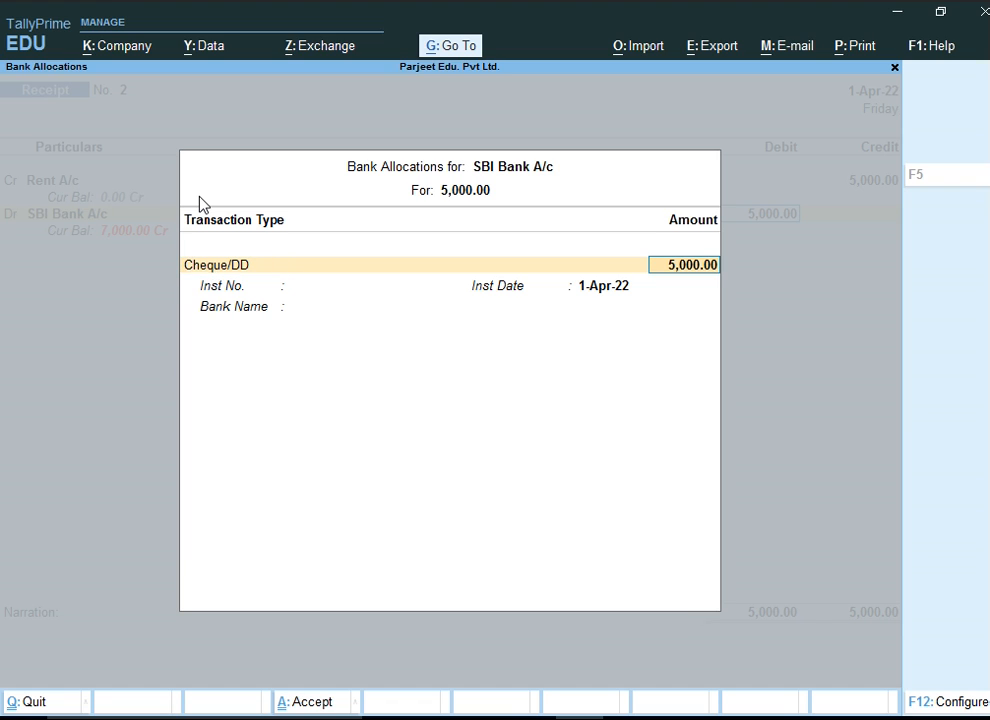
{"action": "key", "text": "Return"}
{"action": "type", "text": "666454"}
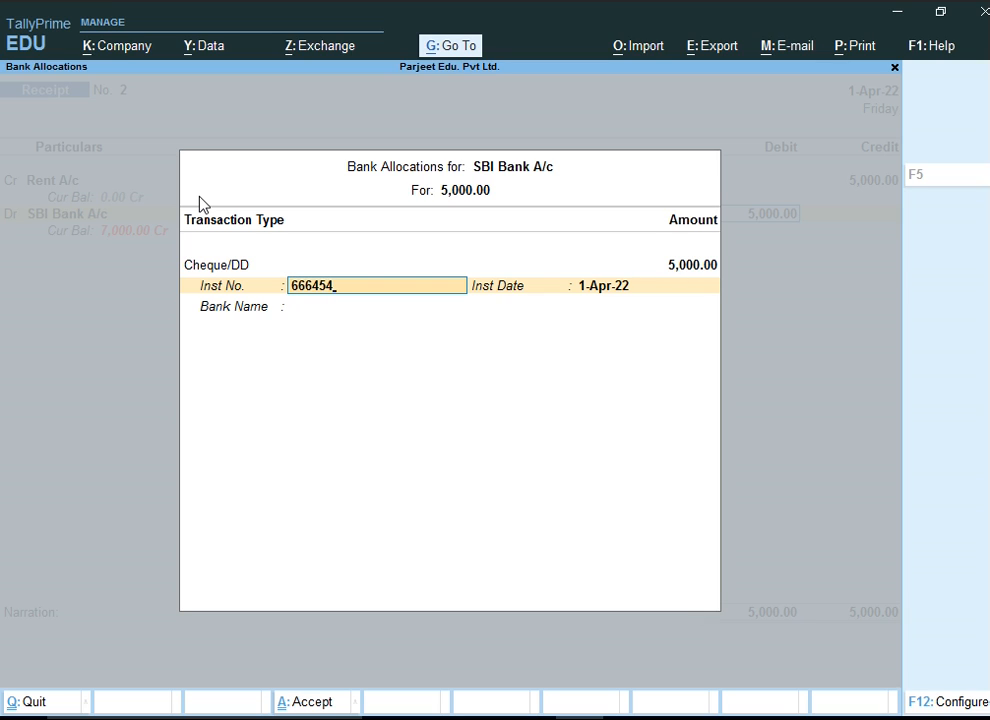
Accept the bank allocation and save the rent receipt voucher without a narration
{"action": "key", "text": "Return"}
{"action": "key", "text": "Return"}
{"action": "key", "text": "Return"}
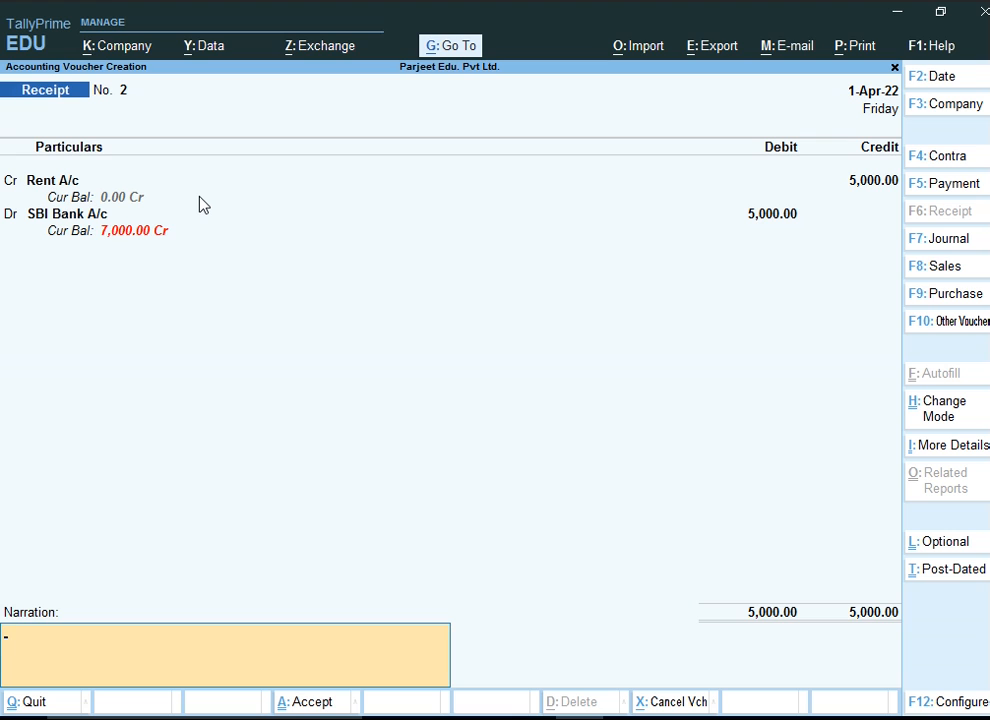
{"action": "key", "text": "ctrl+a"}
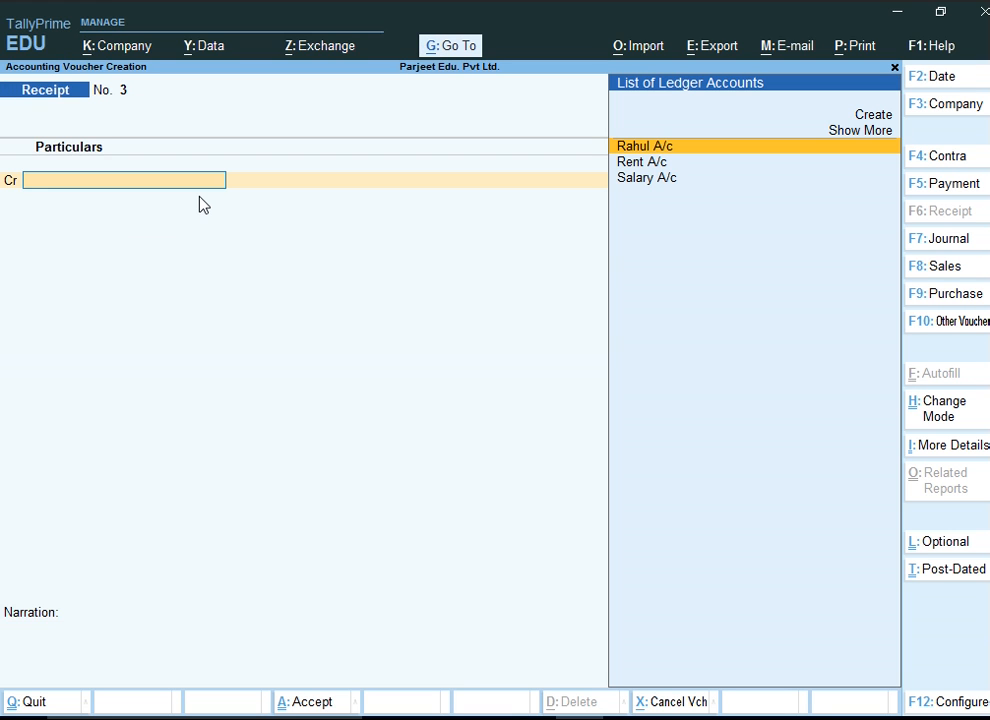